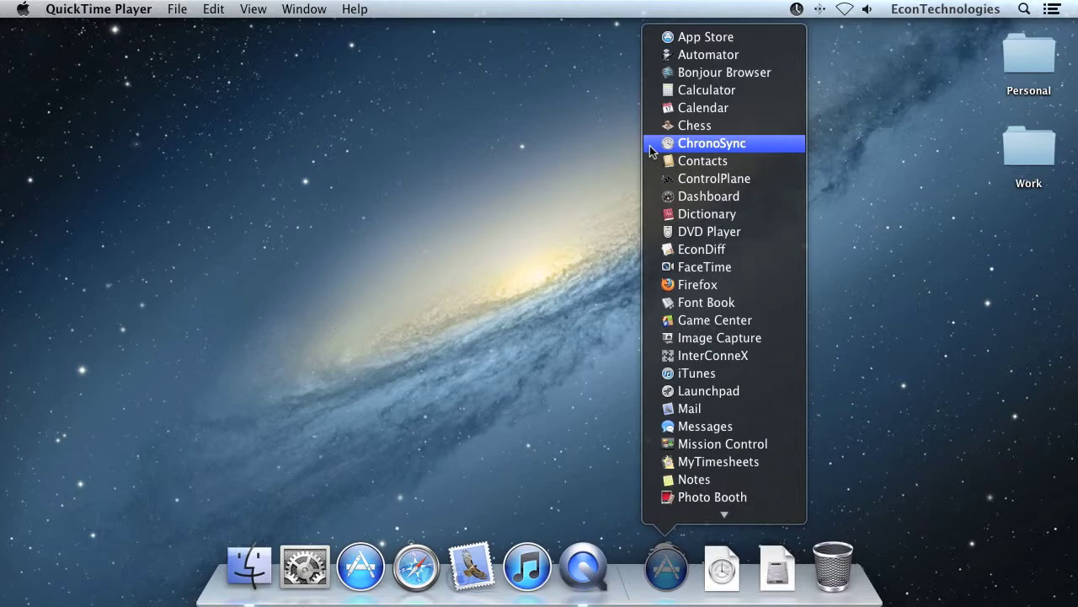
Launch ChronoSync, close the Untitled document, and open the recent 'Pictures Archive' document
left_click(649, 146)
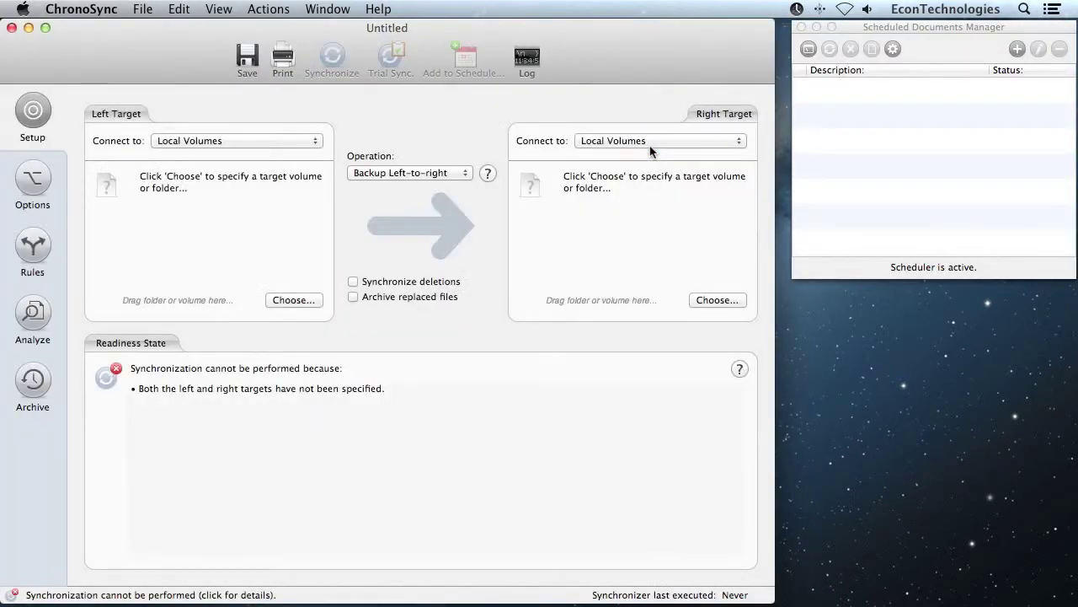
key("super+w")
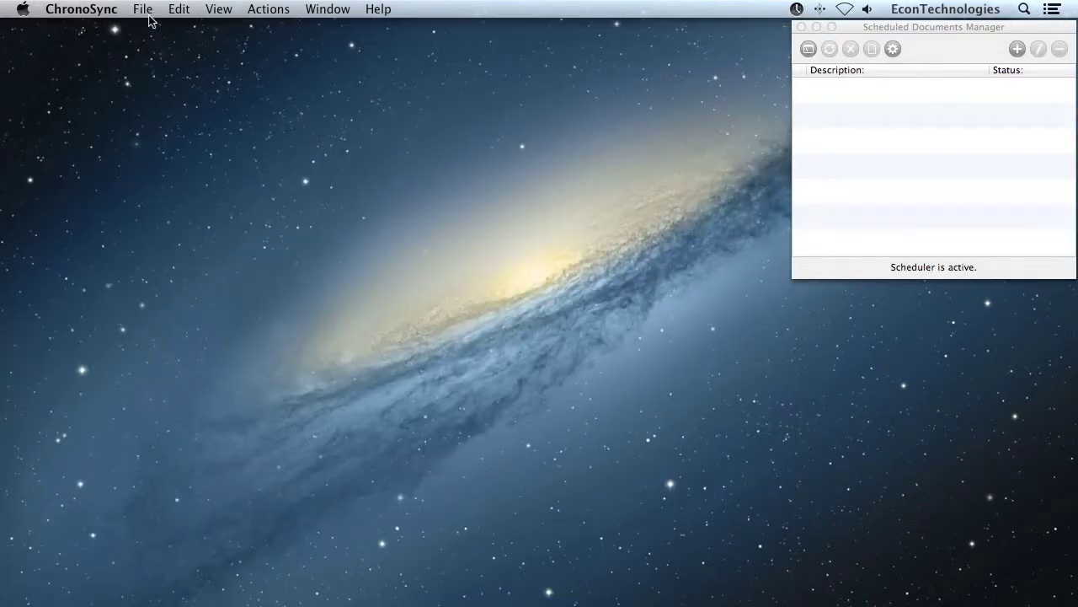
left_click(144, 10)
mouse_move(179, 61)
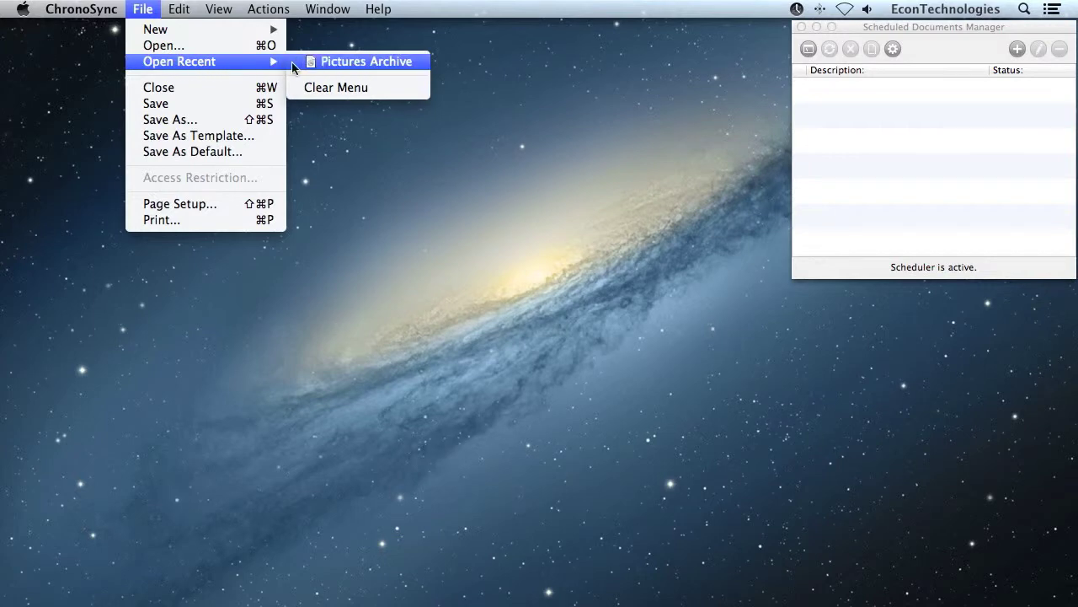
left_click(296, 65)
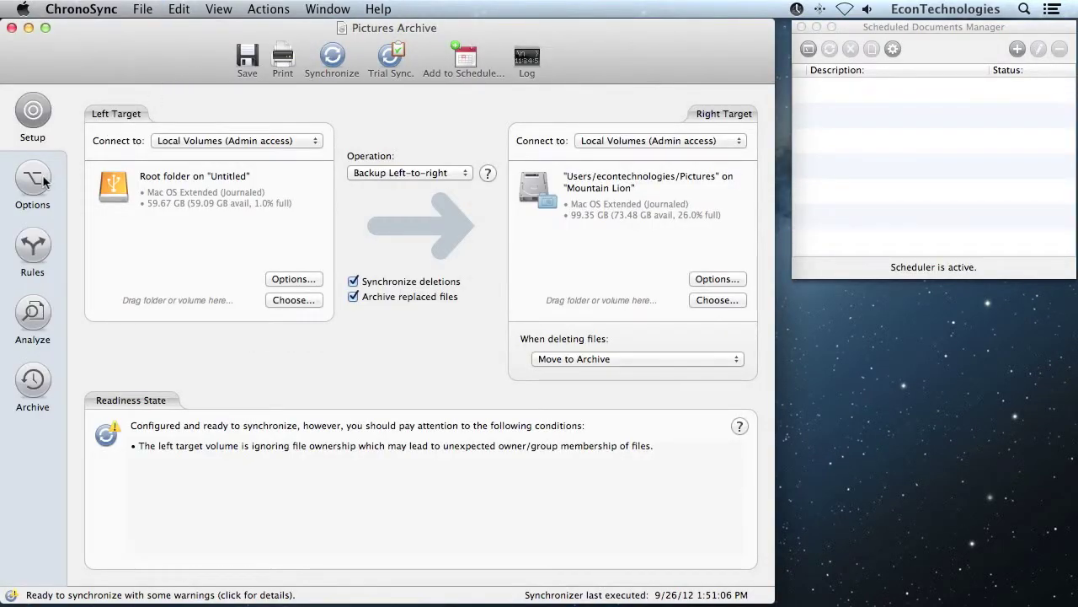
In Archive Handling options, limit duplicates to 2 and purge files archived over 180 days
left_click(42, 203)
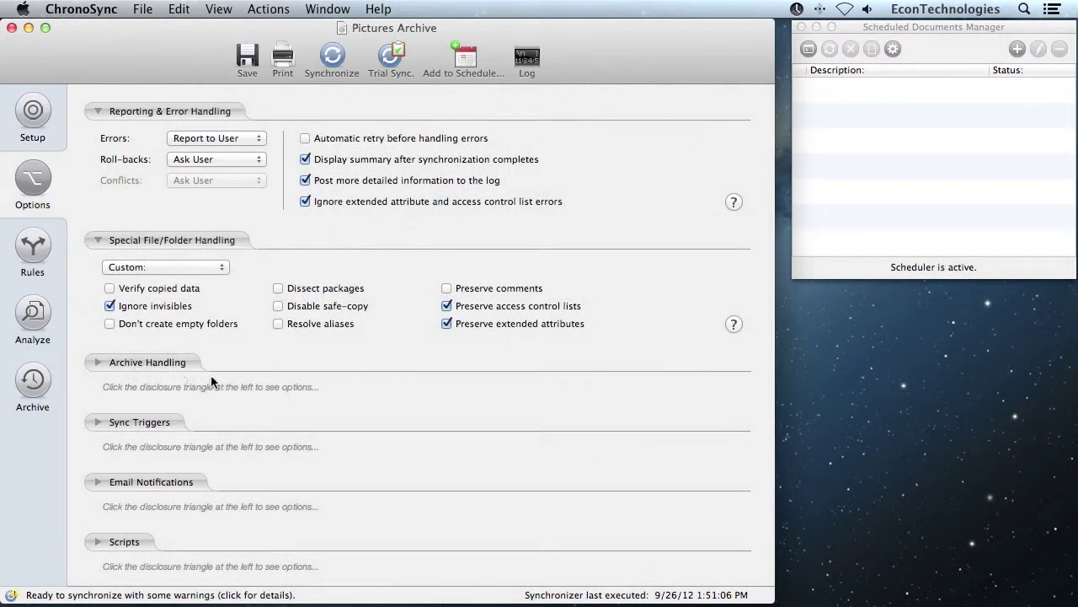
left_click(98, 363)
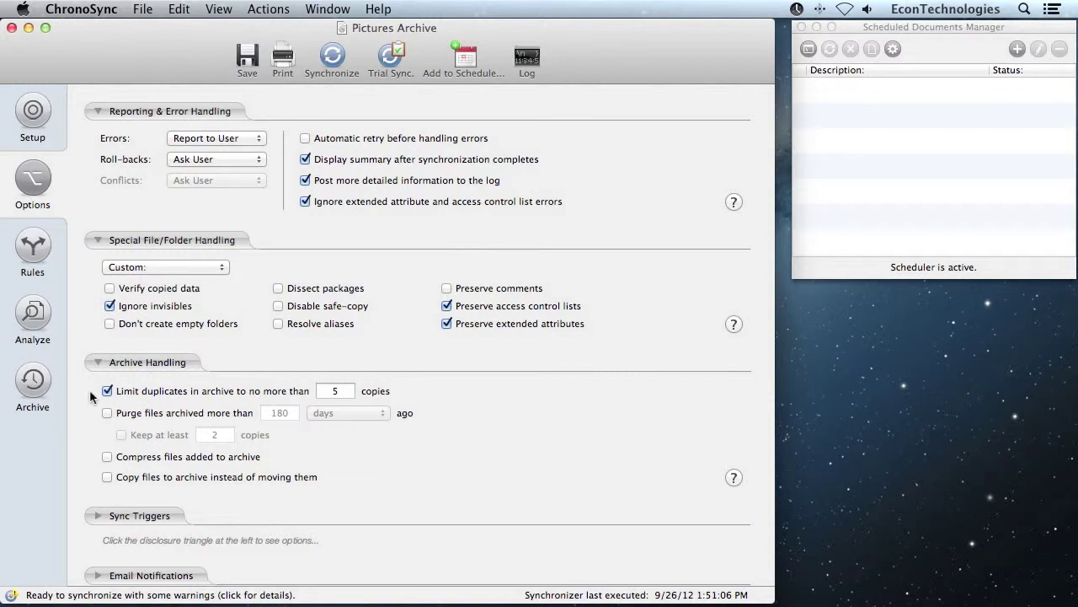
left_click(331, 391)
key("BackSpace")
type("2")
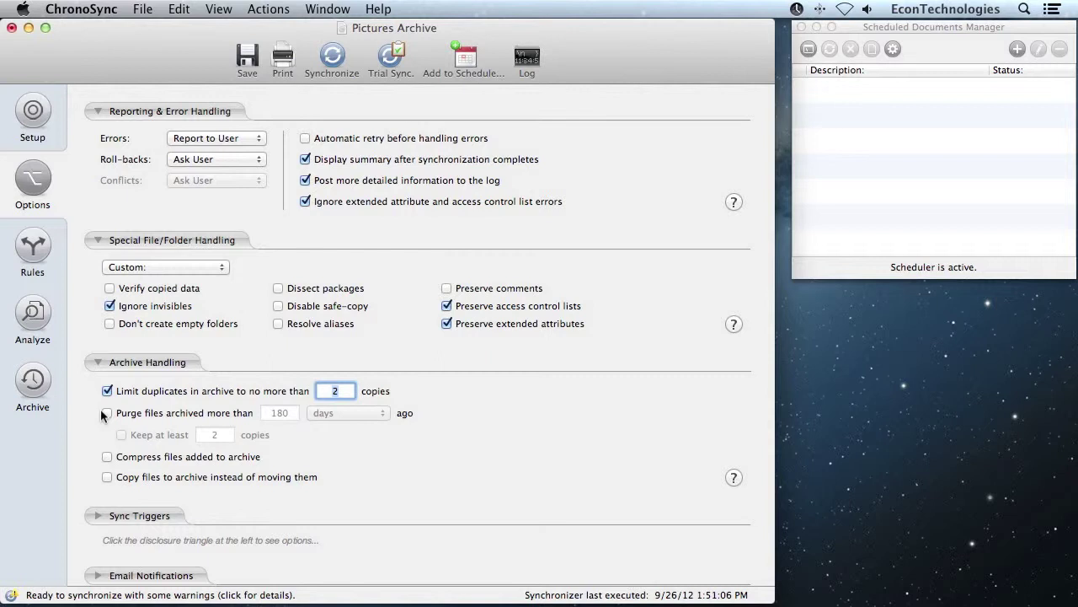
left_click(105, 413)
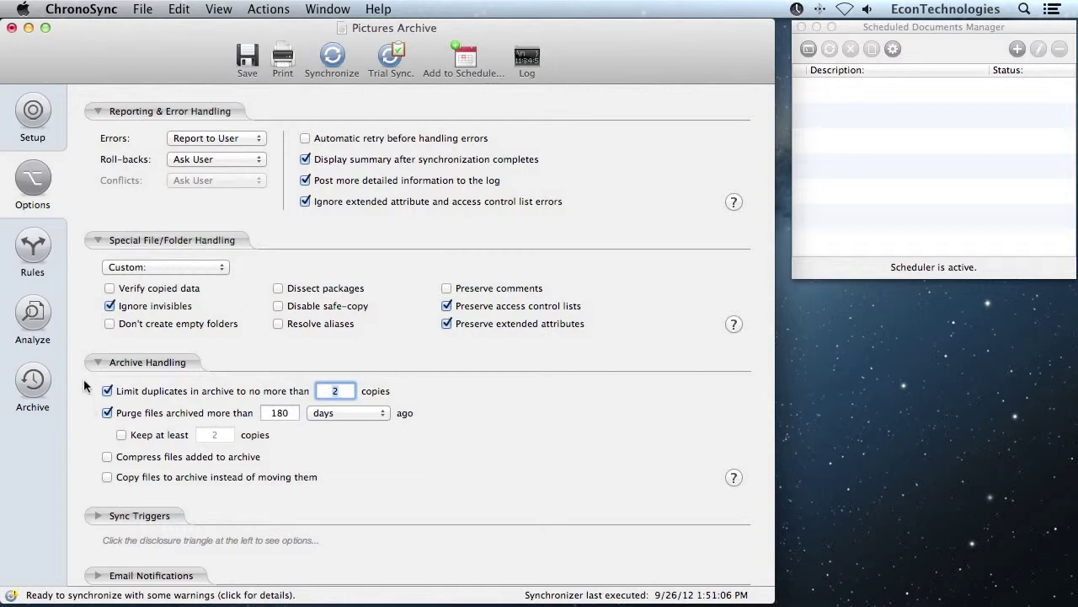
Switch the Rule-Base Mode to Advanced
left_click(45, 246)
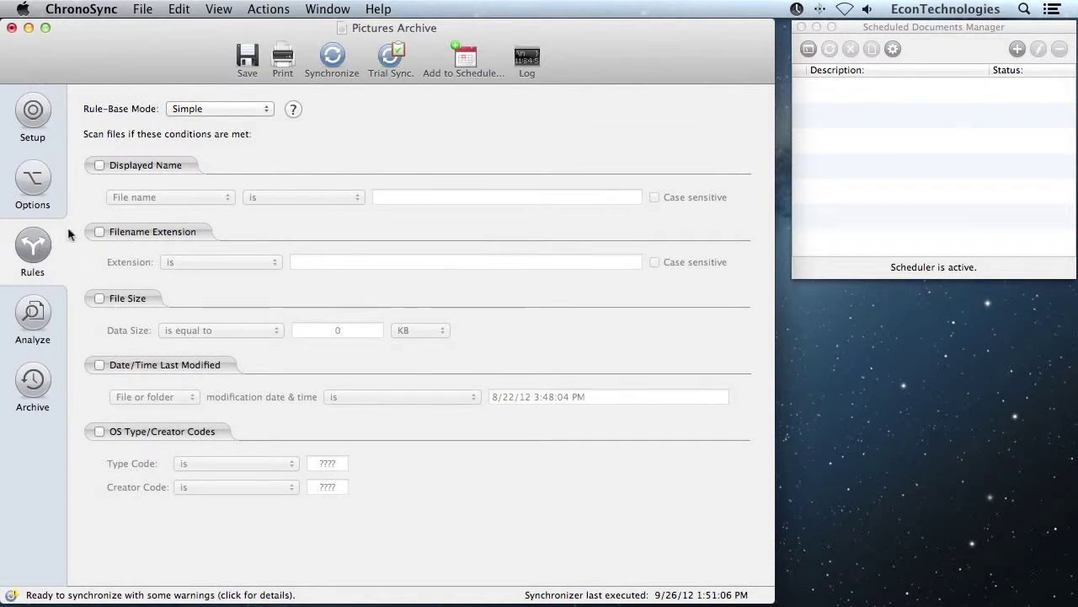
left_click(259, 113)
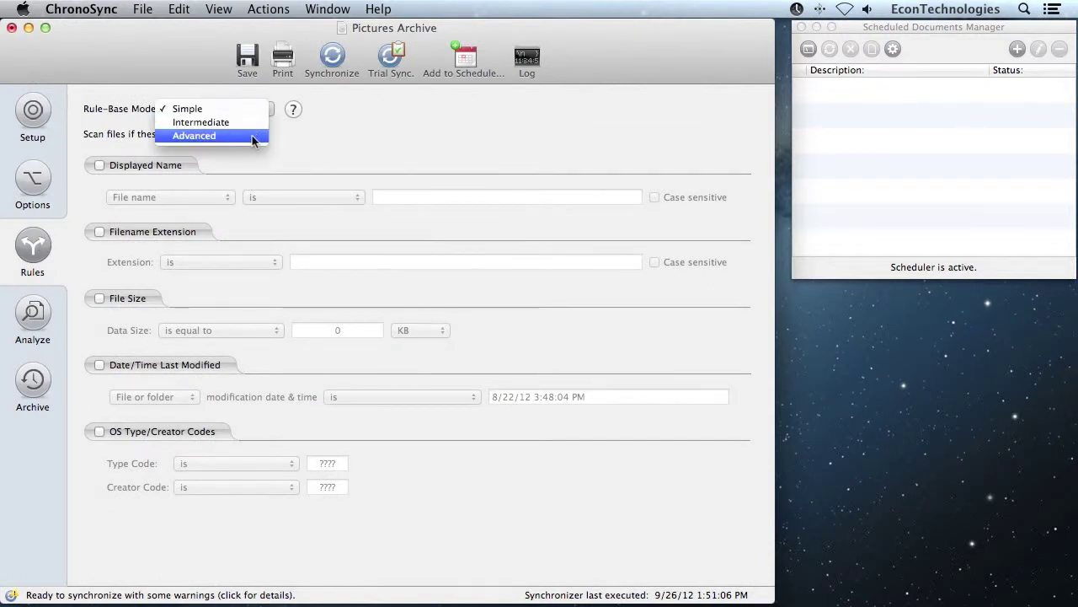
left_click(255, 139)
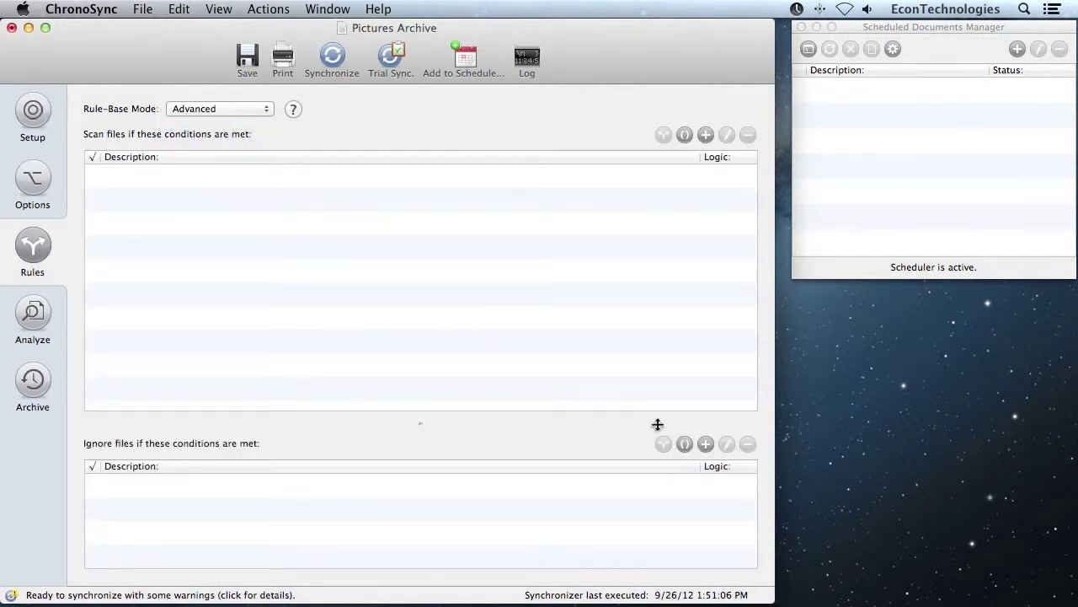
Add a Parent Pathname ignore rule: file or folder's parent path contains '/'
left_click(707, 446)
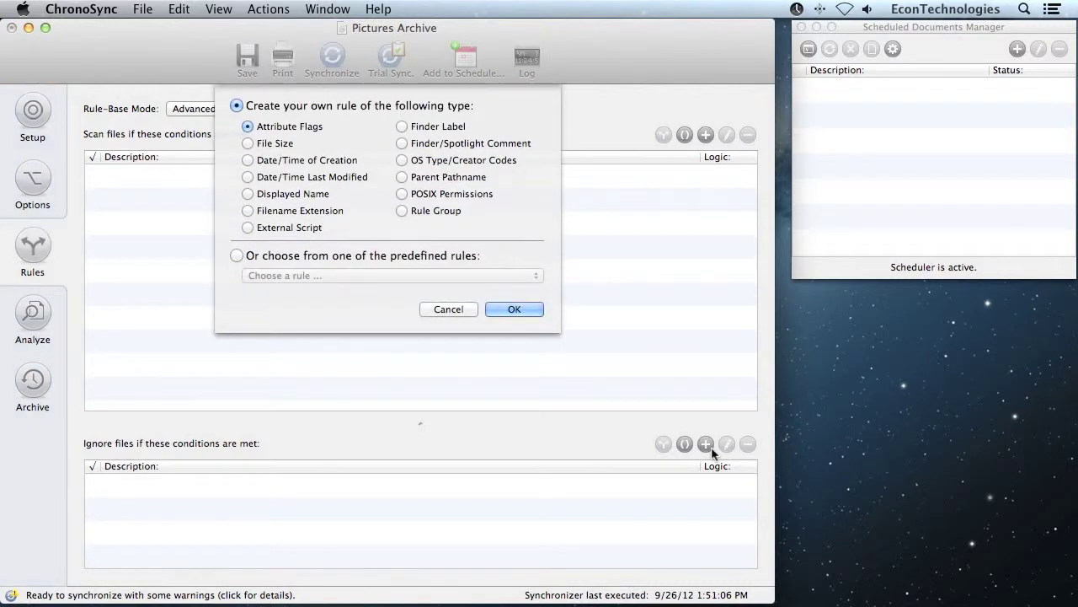
left_click(470, 180)
left_click(535, 308)
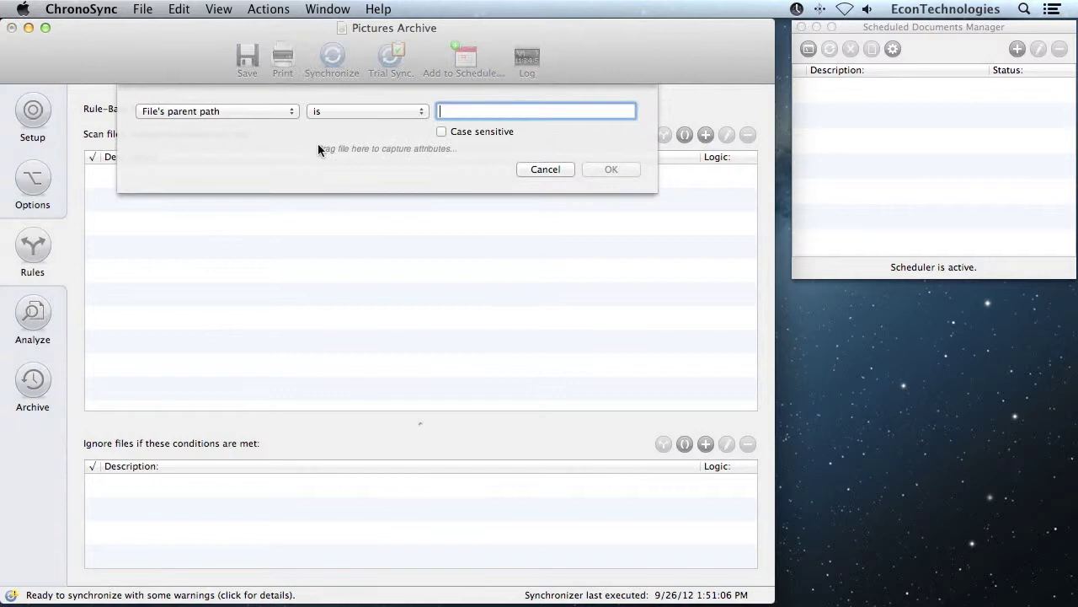
left_click(288, 115)
left_click(211, 138)
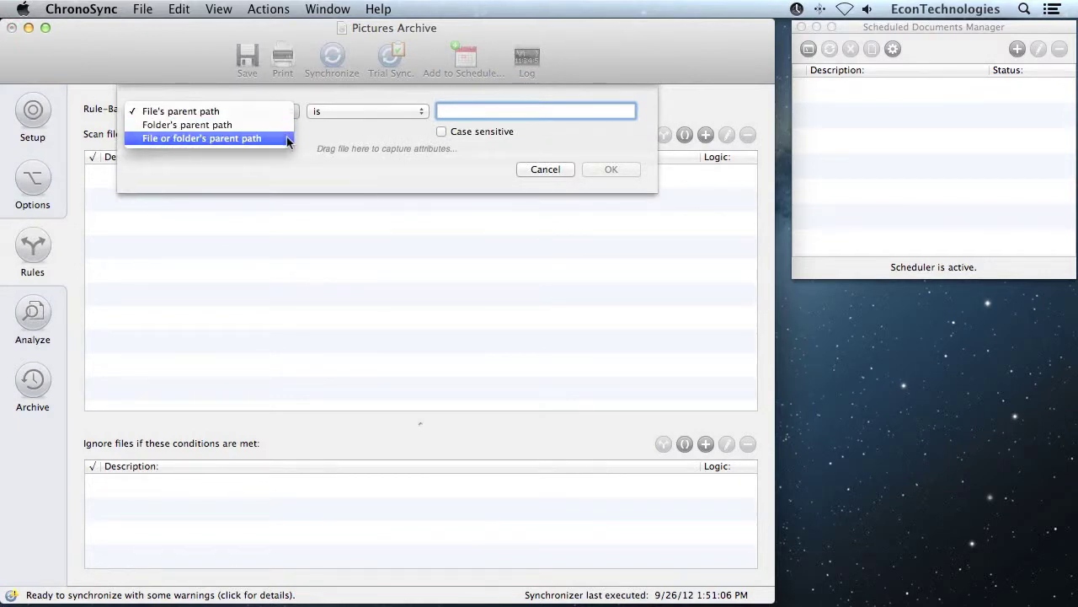
left_click(407, 124)
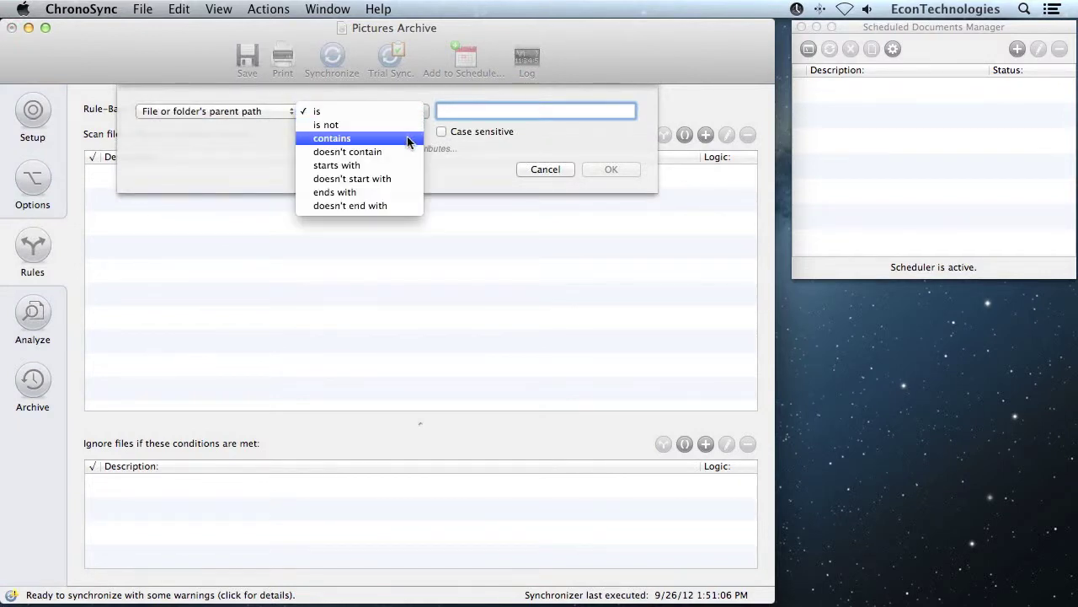
left_click(407, 143)
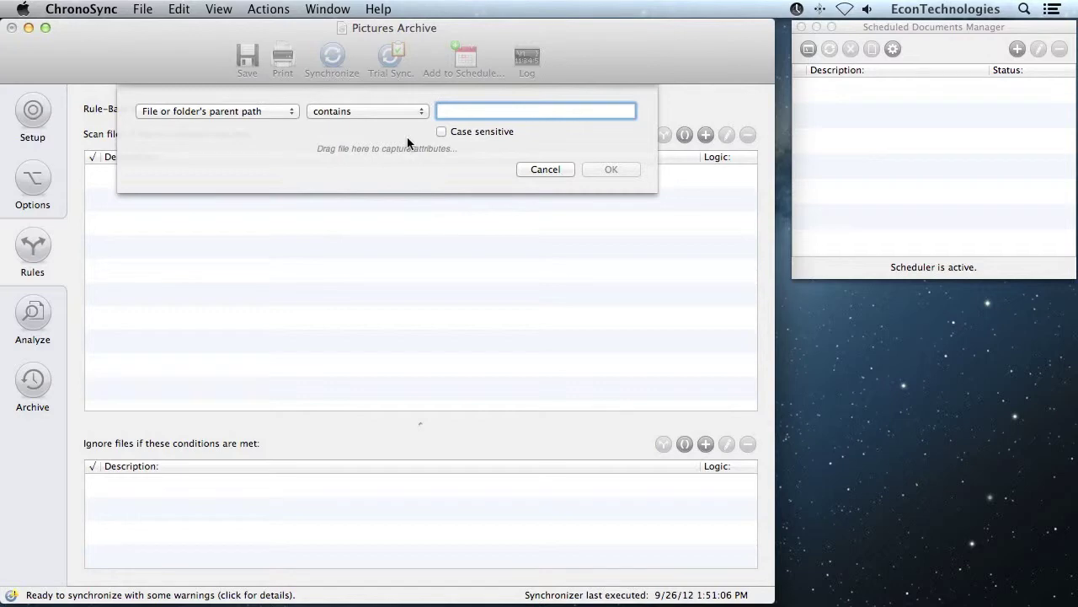
type("/")
left_click(633, 170)
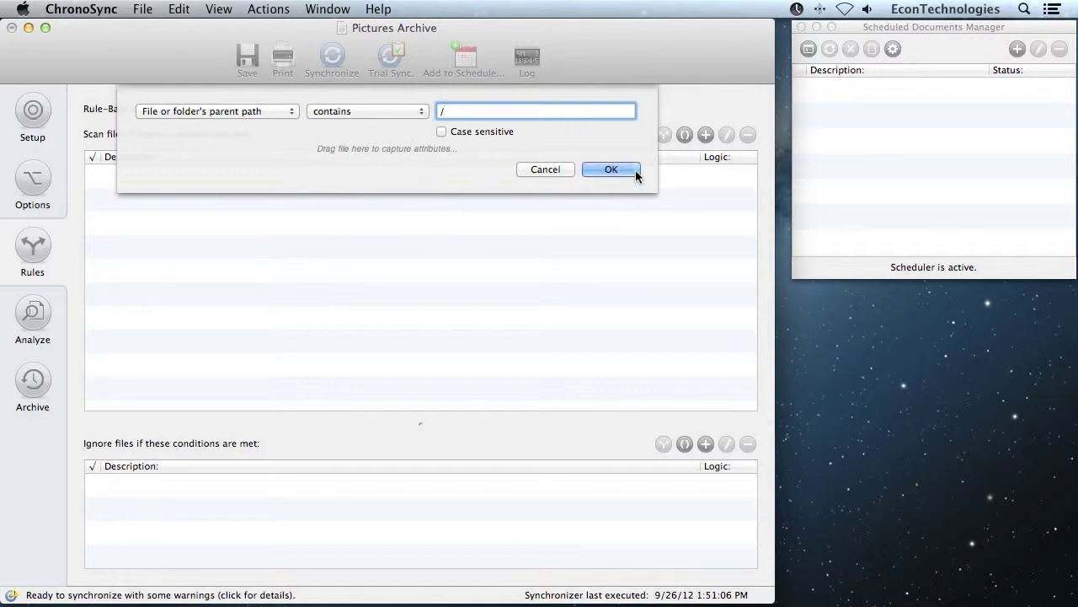
Open the Analyze view comparing the Untitled and Pictures folders
left_click(50, 315)
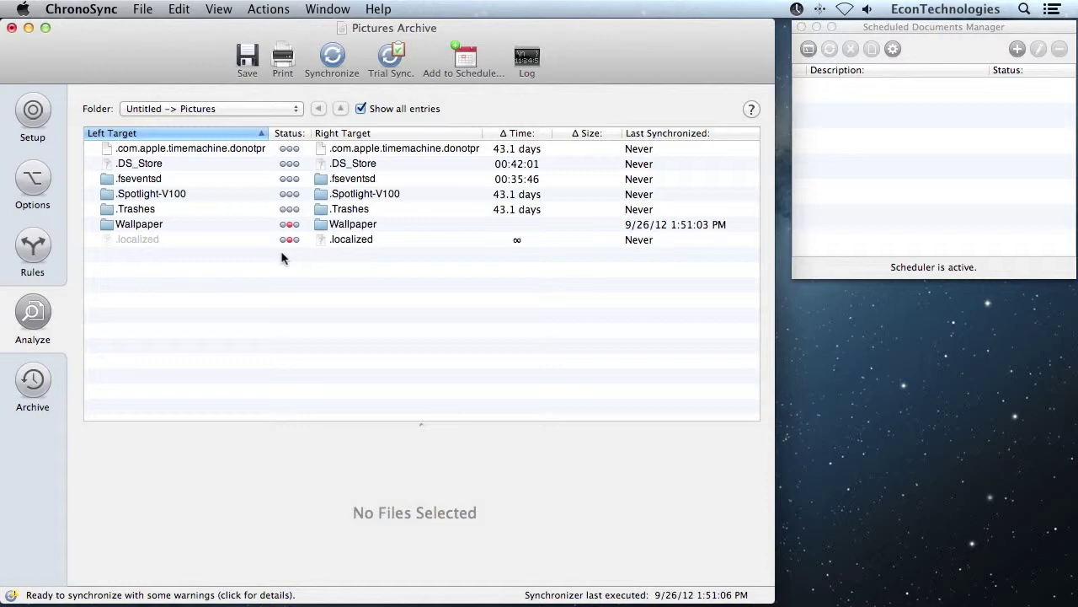
Expand the archived Wallpaper folder, run Synchronize, and dismiss the completion dialog
left_click(33, 379)
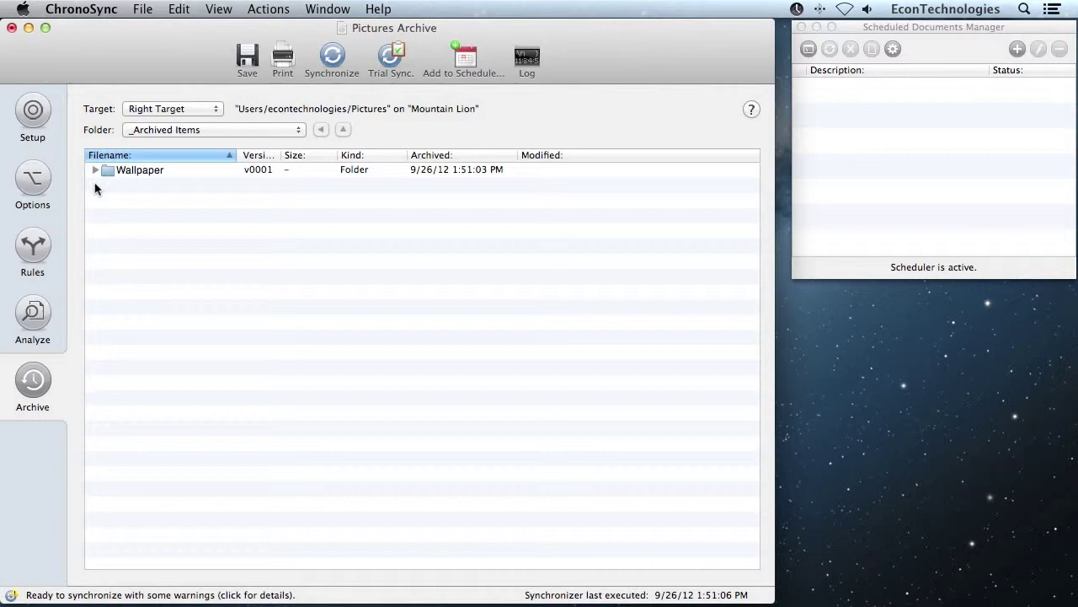
left_click(95, 169)
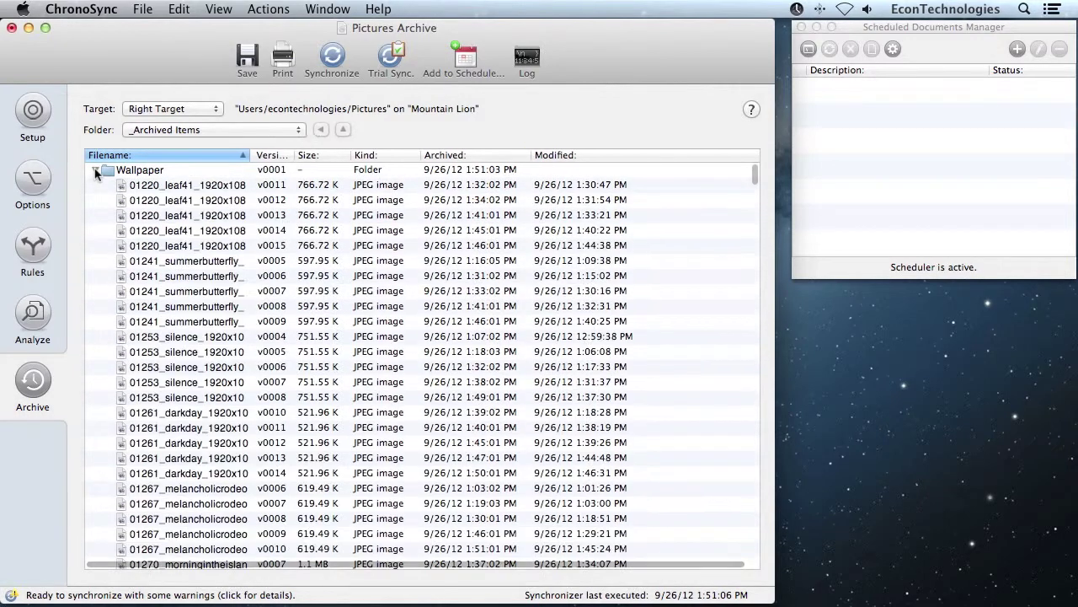
left_click(337, 60)
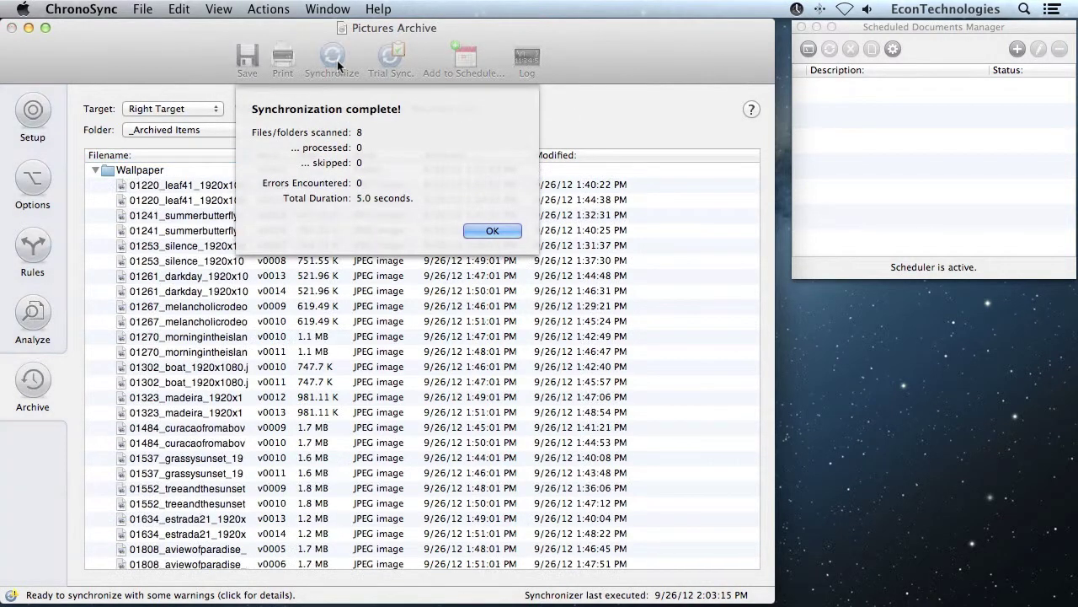
left_click(493, 231)
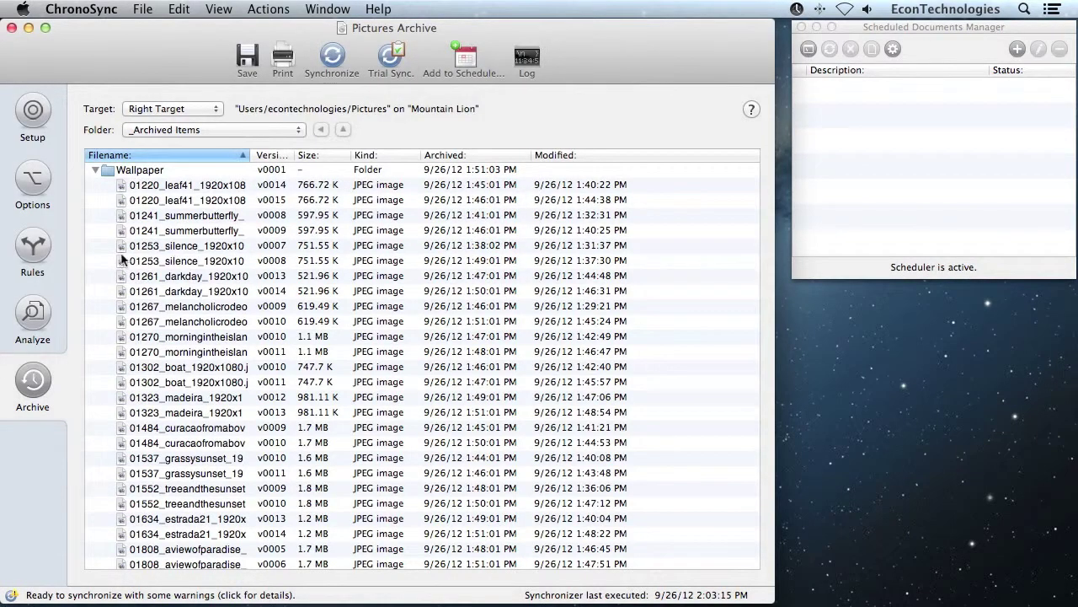
Uncheck and remove the Path Name ignore rule, confirming the removal
left_click(43, 250)
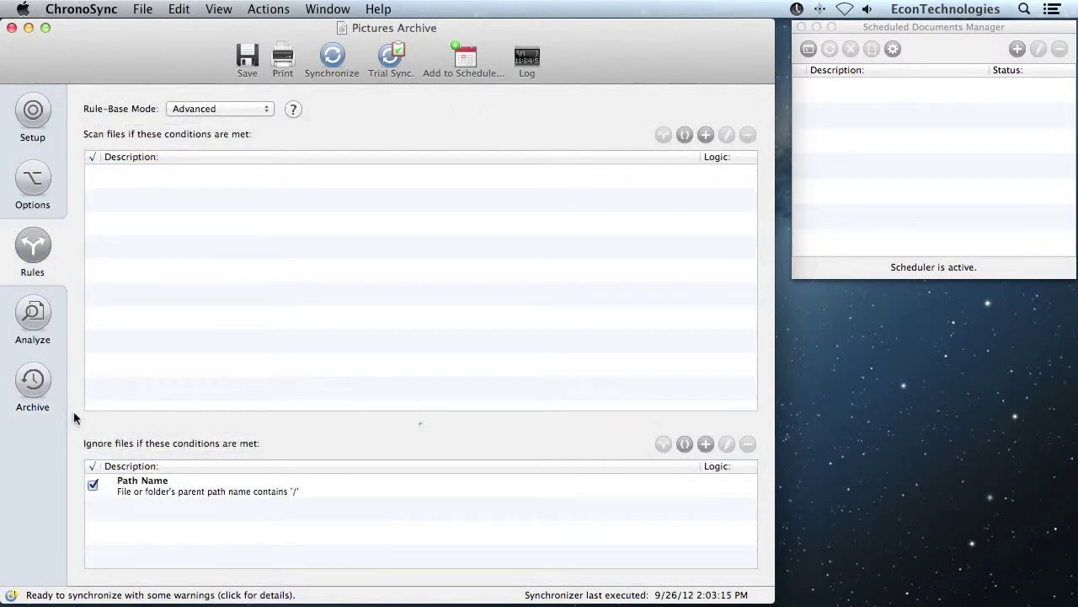
left_click(93, 484)
right_click(145, 482)
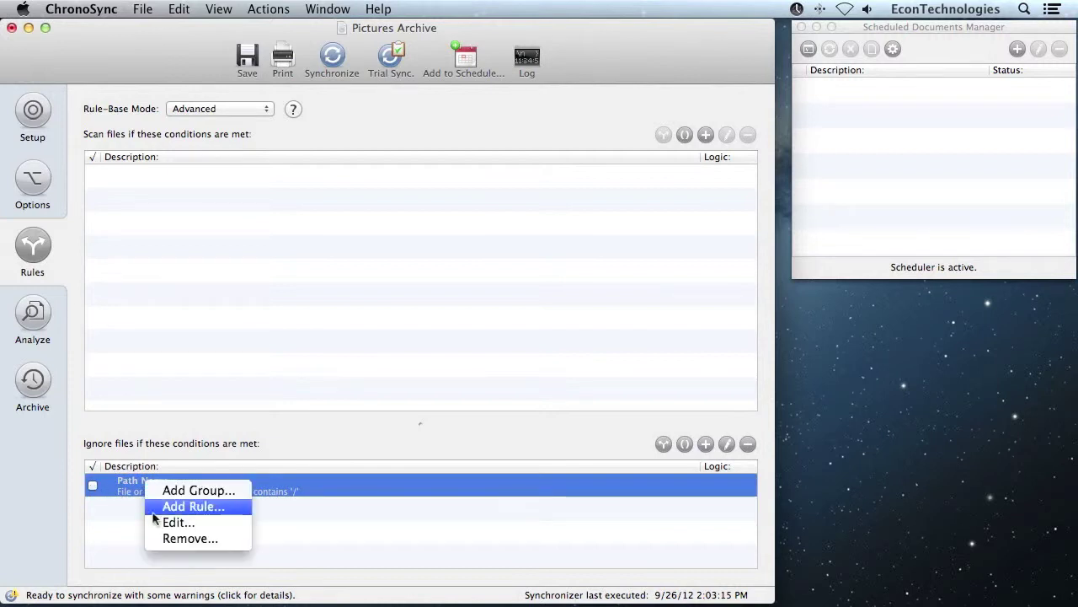
left_click(160, 540)
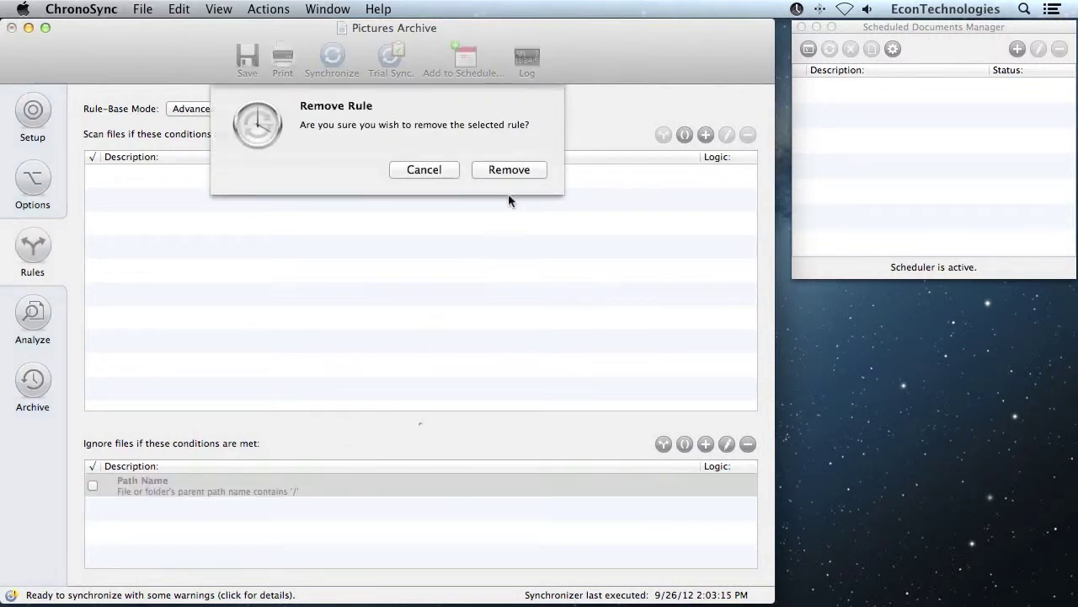
left_click(511, 169)
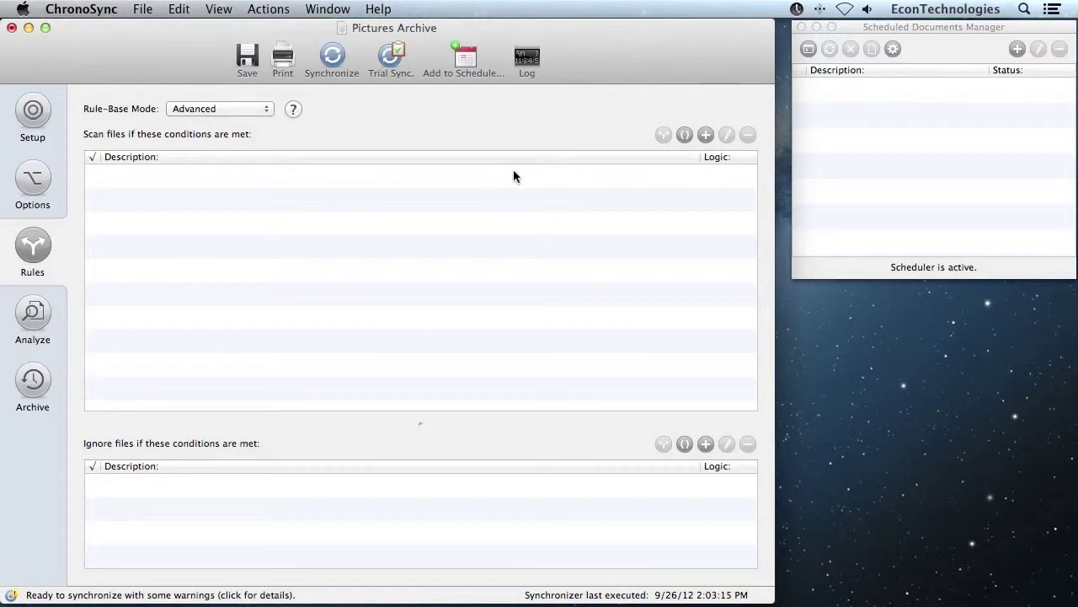
left_click(145, 11)
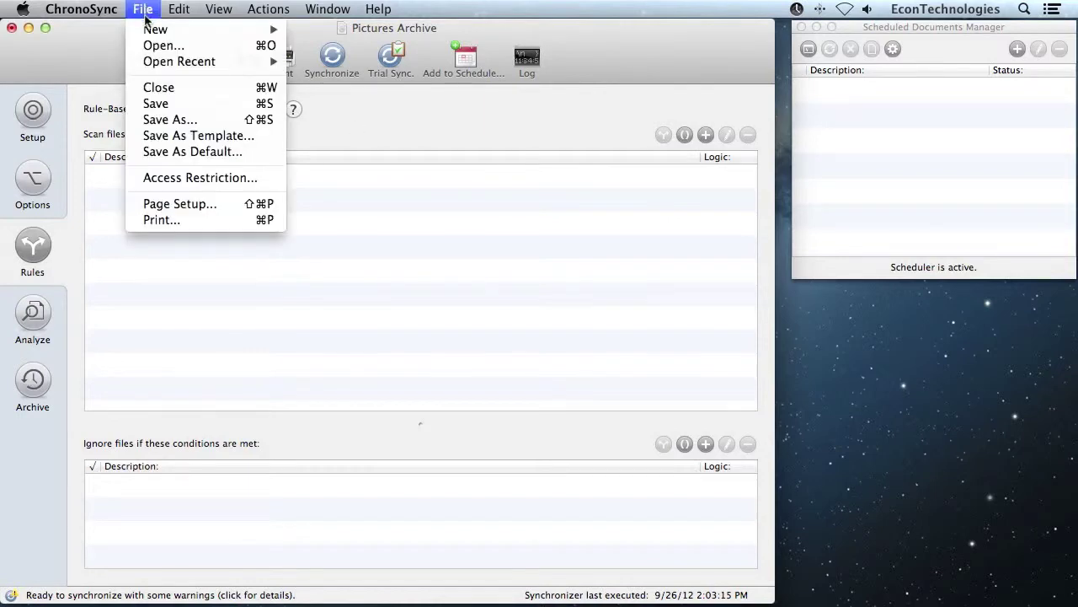
Save Pictures Archive, then show the Analyze comparison with the Wallpaper folder expanded
left_click(142, 104)
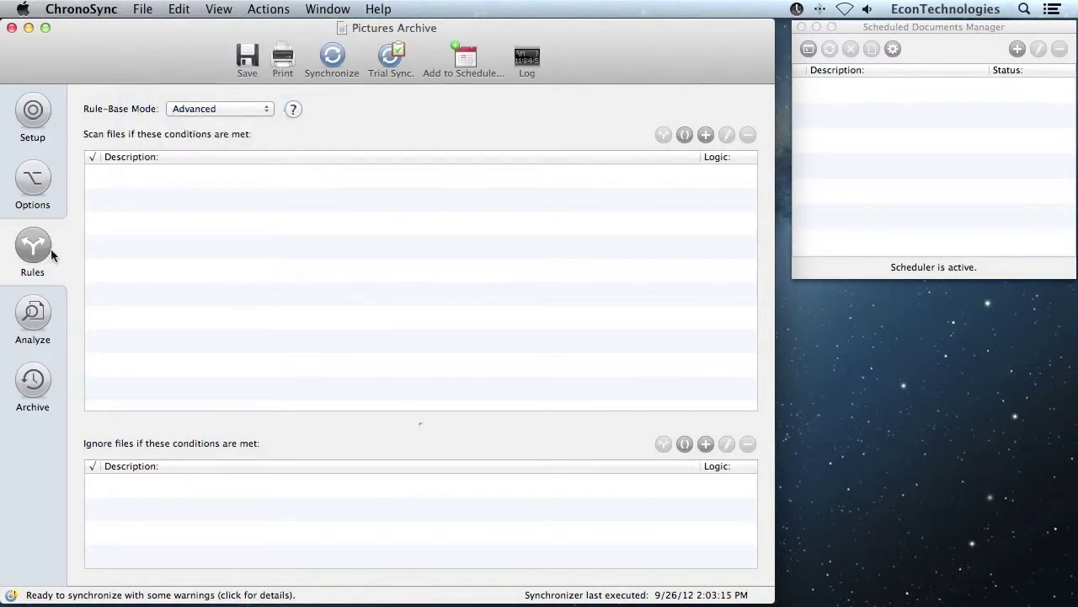
left_click(34, 313)
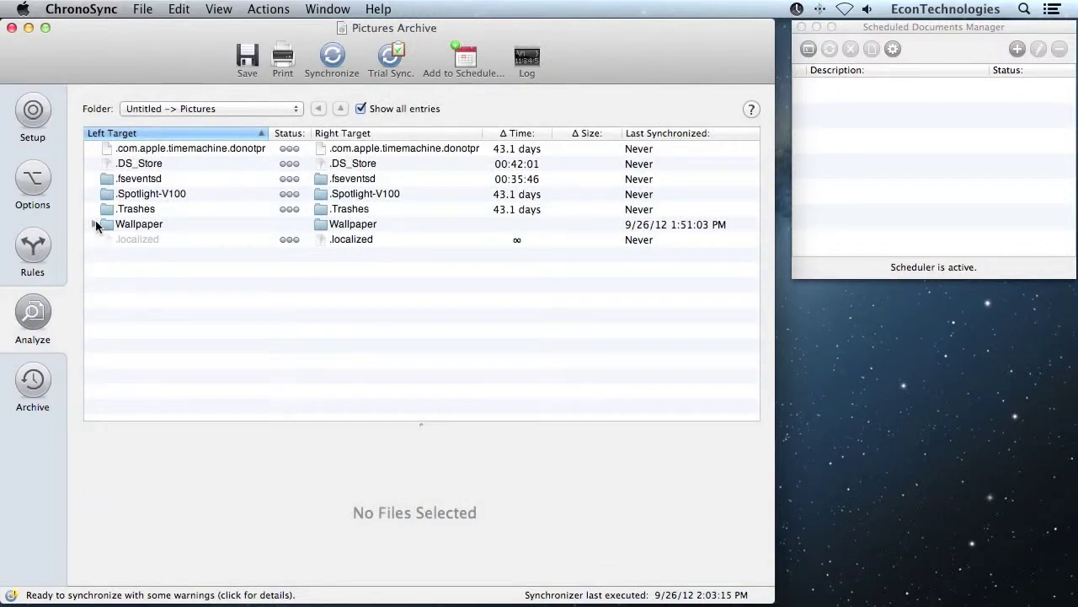
left_click(94, 224)
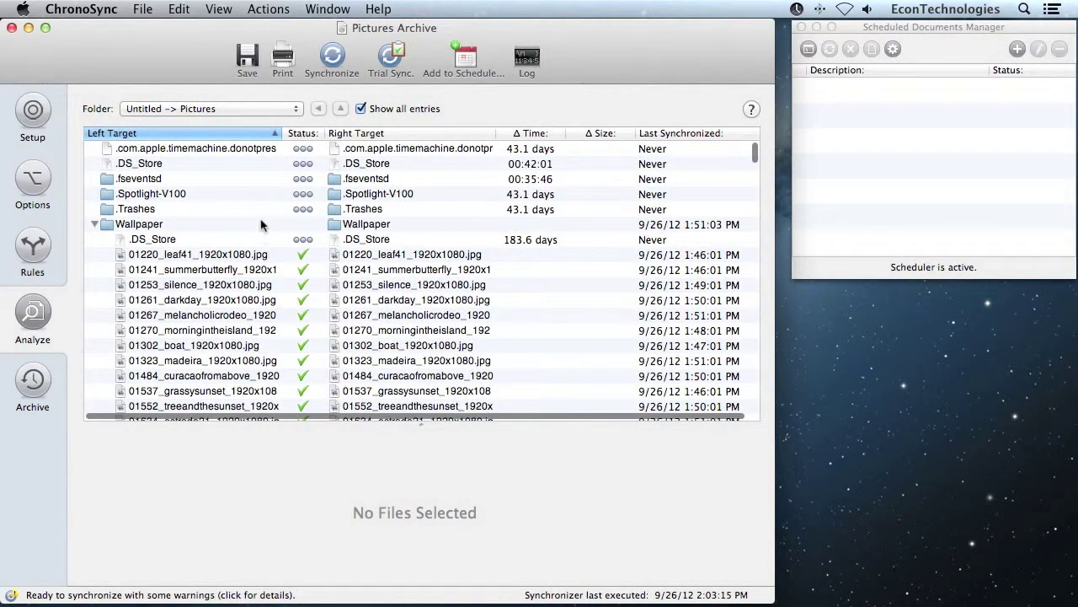